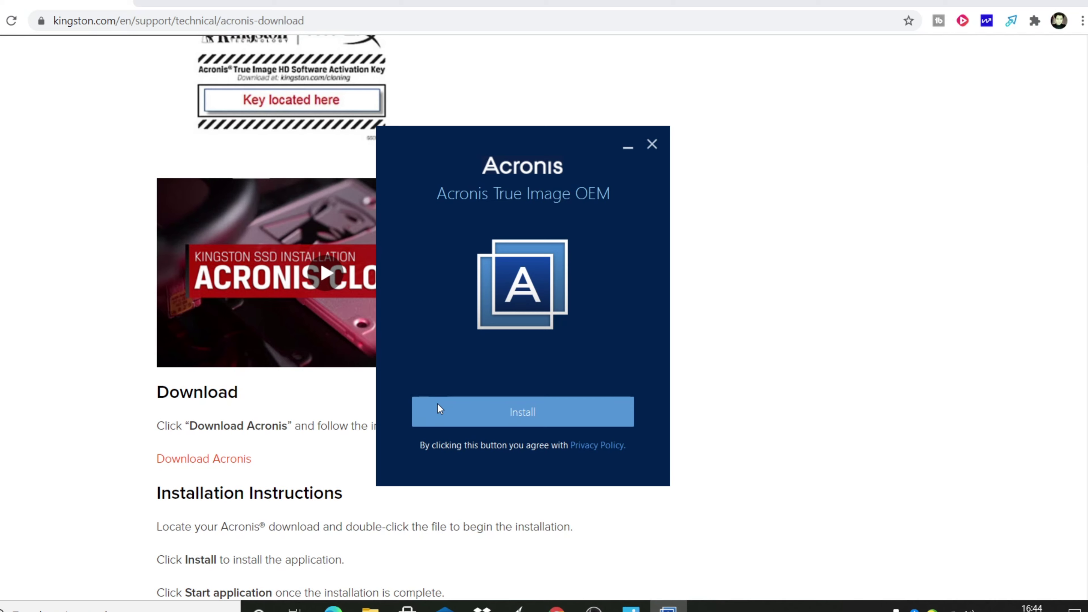
Install Acronis True Image OEM, launch it and accept its license agreement
left_click(440, 408)
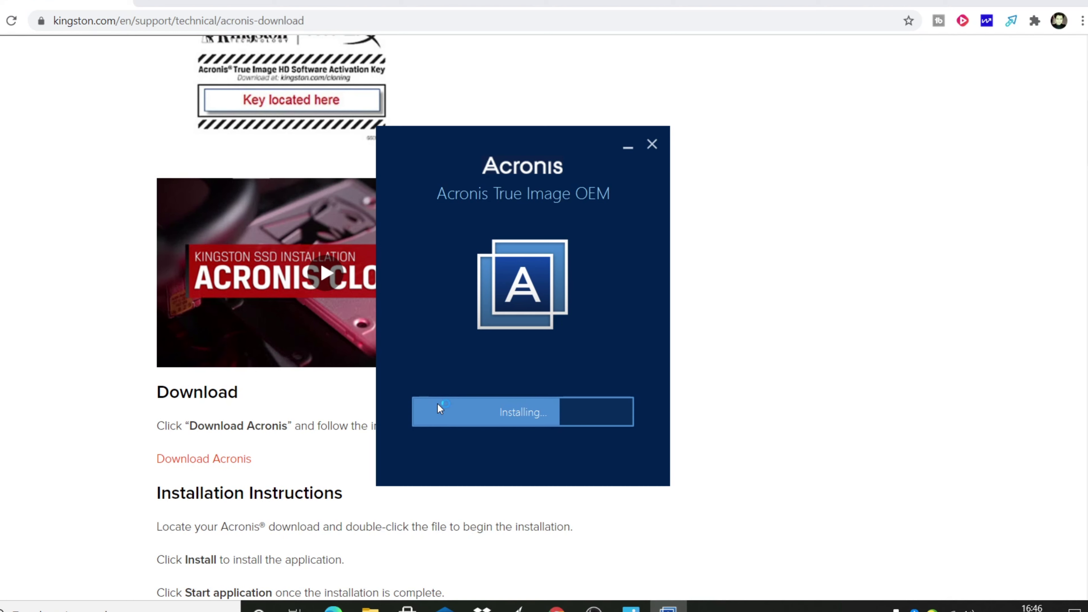
left_click(536, 437)
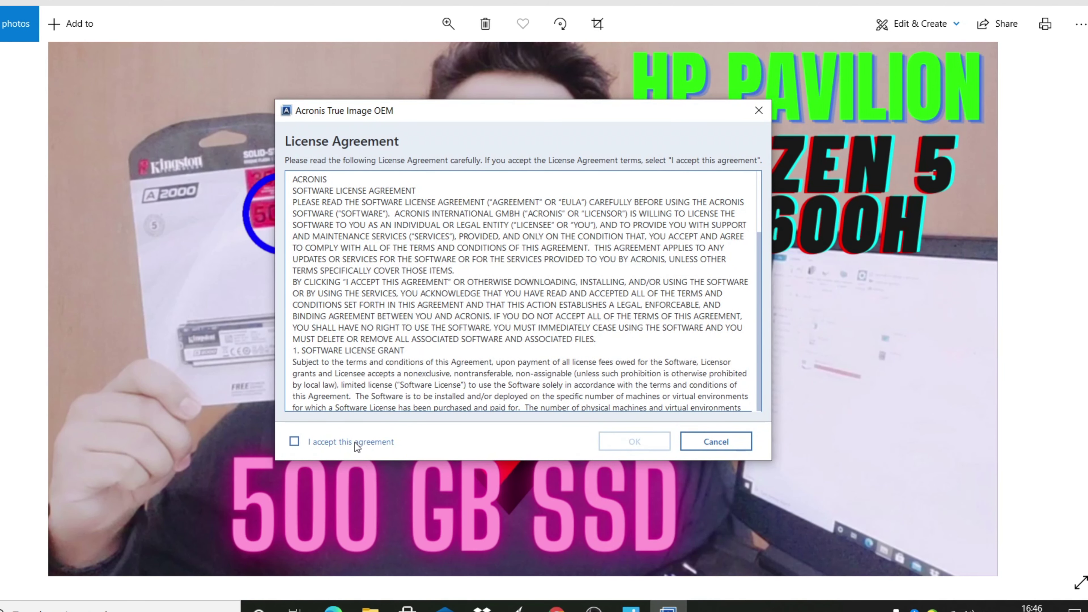
left_click(355, 442)
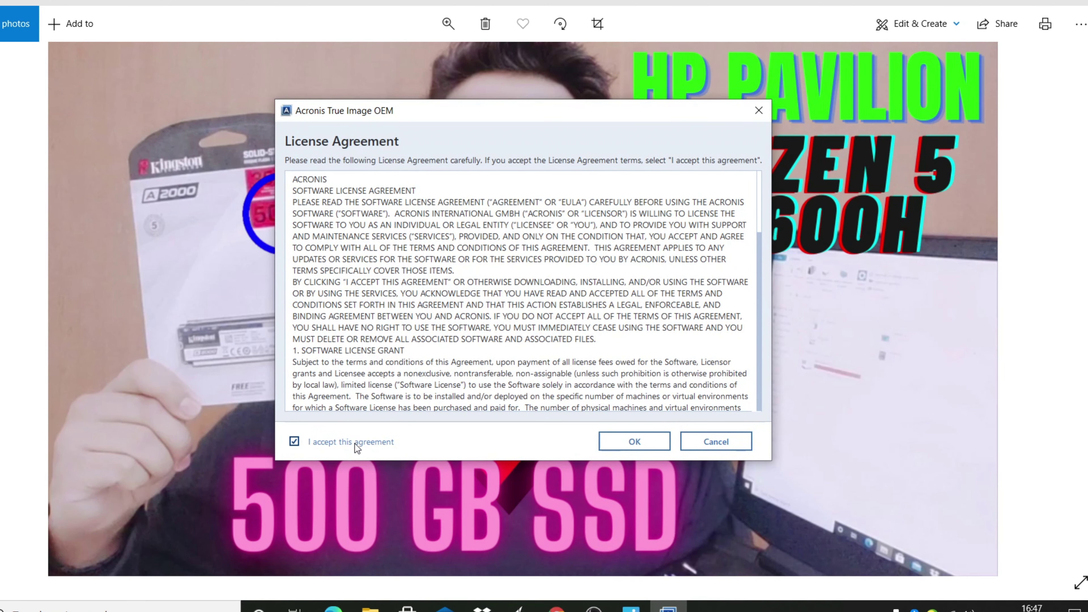
left_click(658, 447)
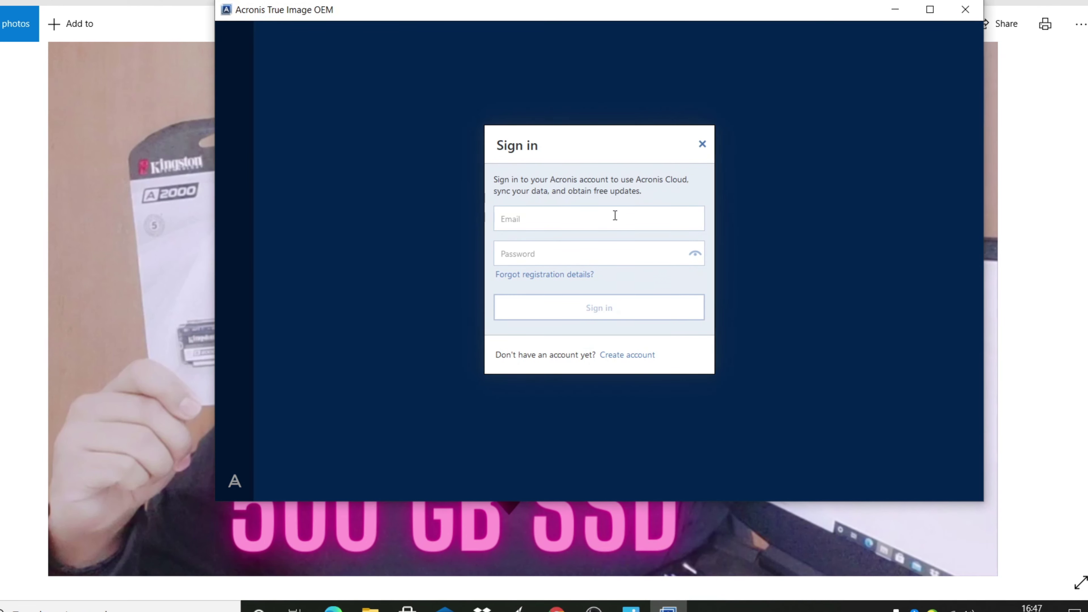
Create an Acronis account with the name, e-mail and account password, and activate the product with its serial number
left_click(585, 226)
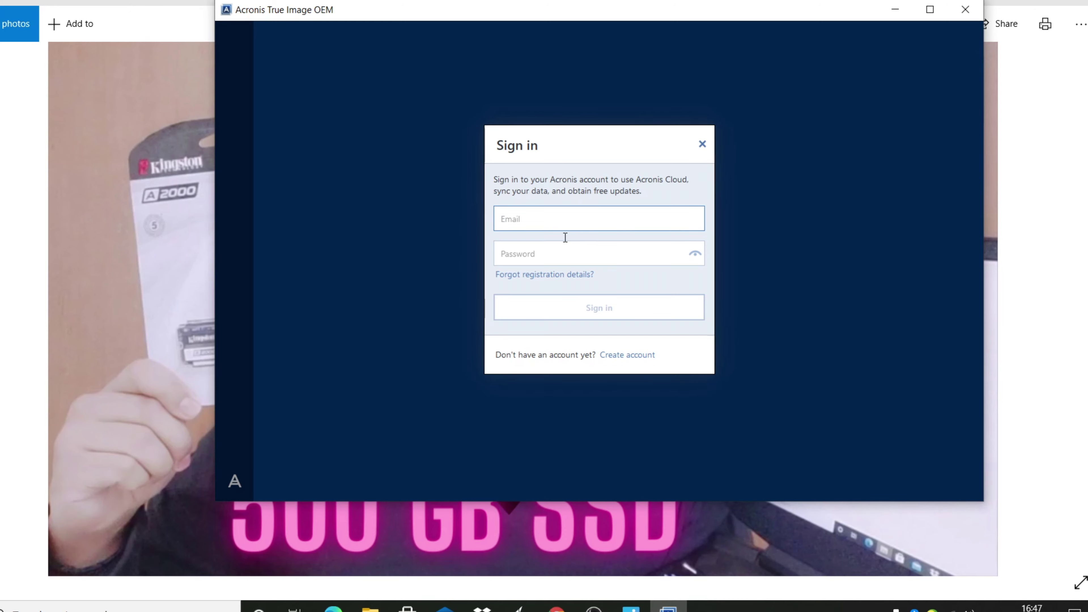
left_click(627, 354)
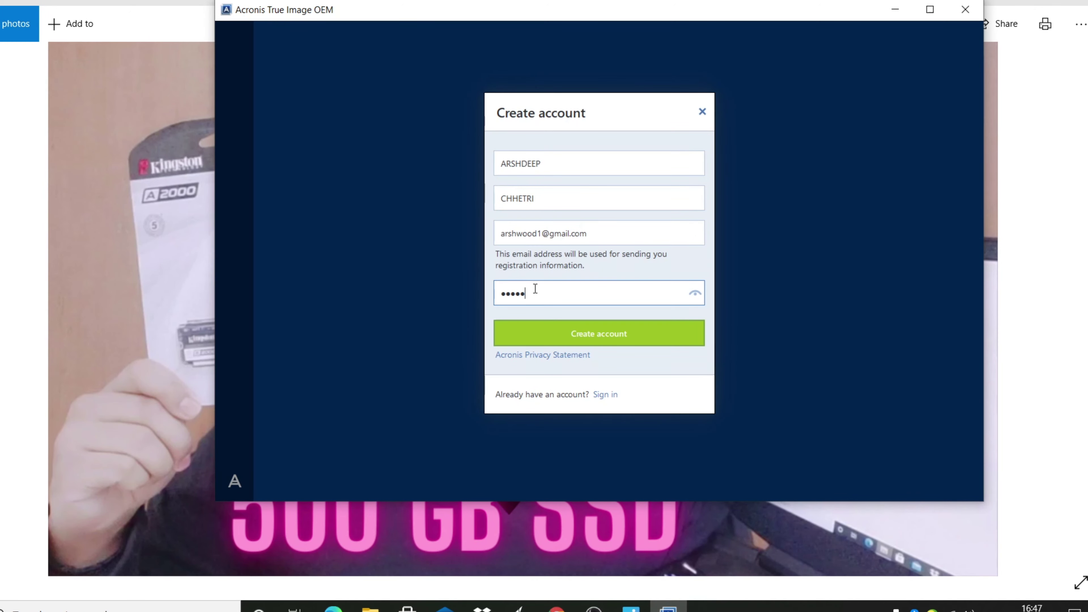
type("******")
type("**")
left_click(572, 336)
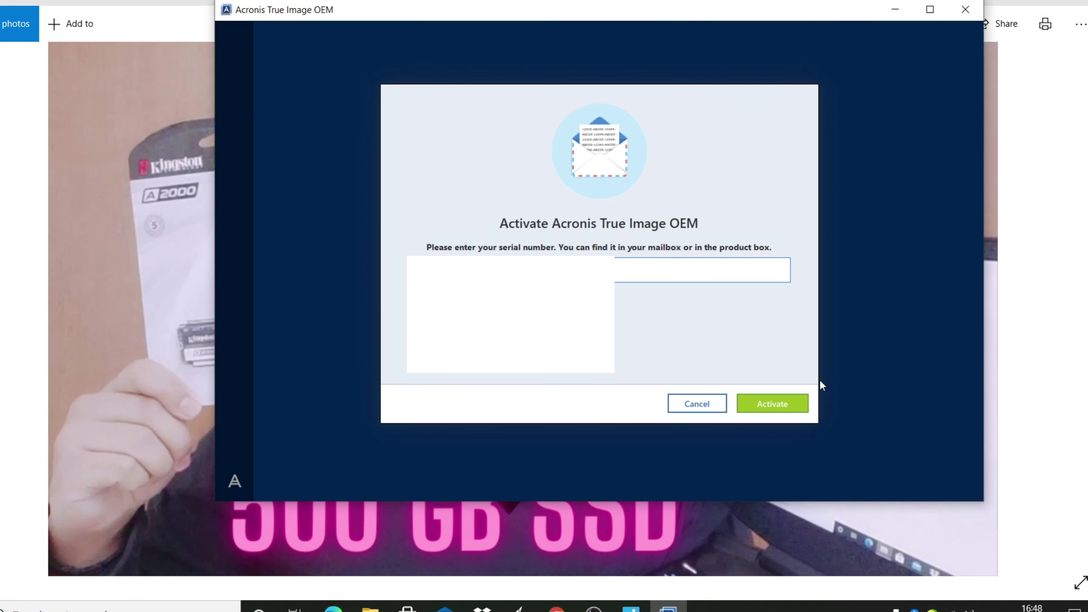
left_click(780, 408)
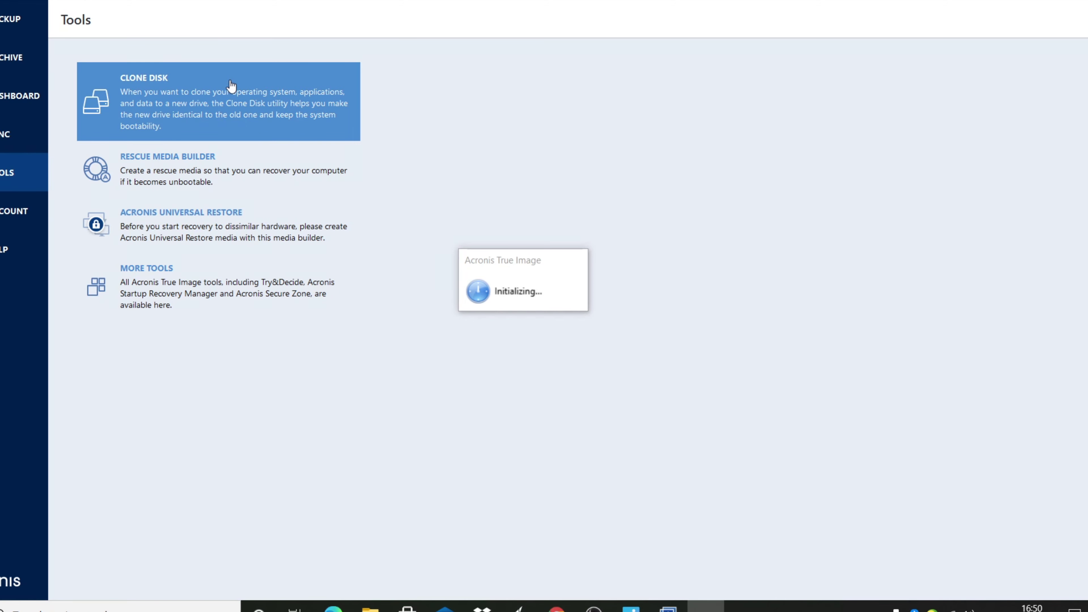
Start a disk clone in Automatic mode with Disk 1, the 931.5 GB WDC WD10SPZX-60Z10T0, as the source
left_click(232, 85)
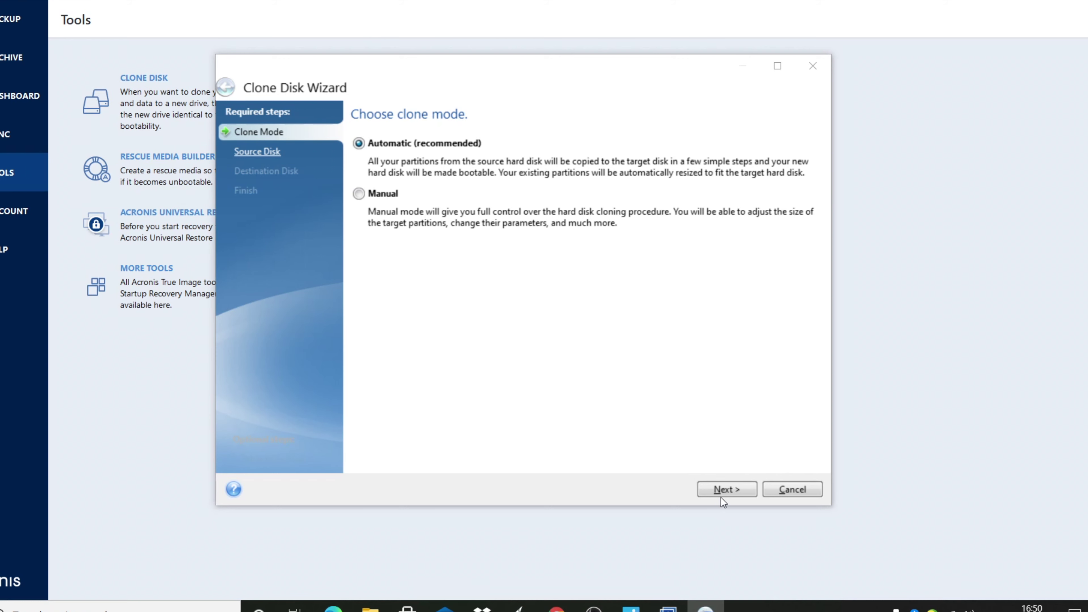
left_click(726, 490)
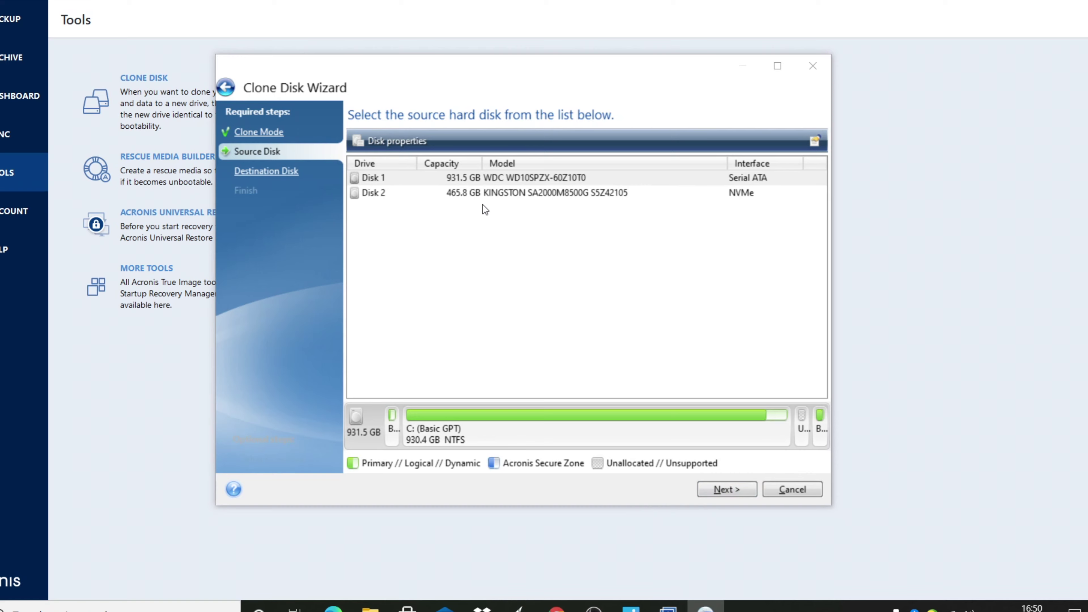
left_click(496, 175)
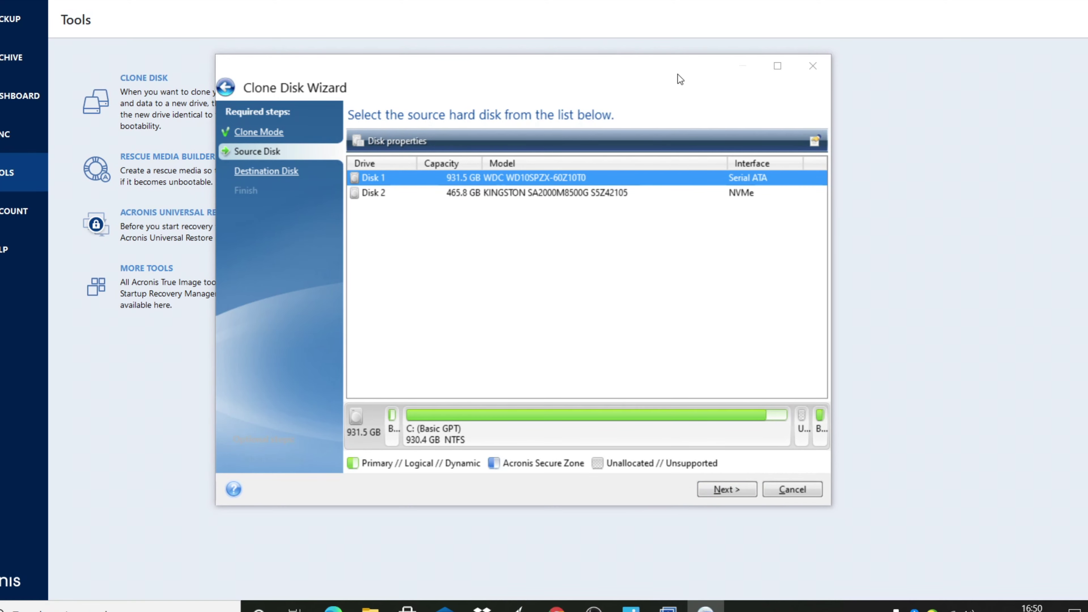
left_click(778, 66)
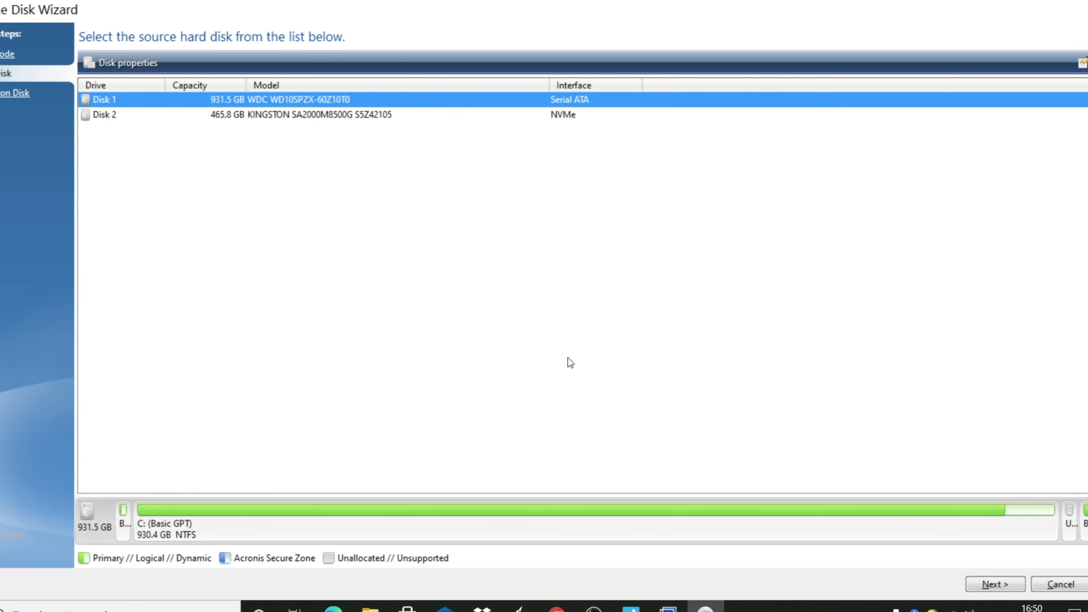
left_click(991, 583)
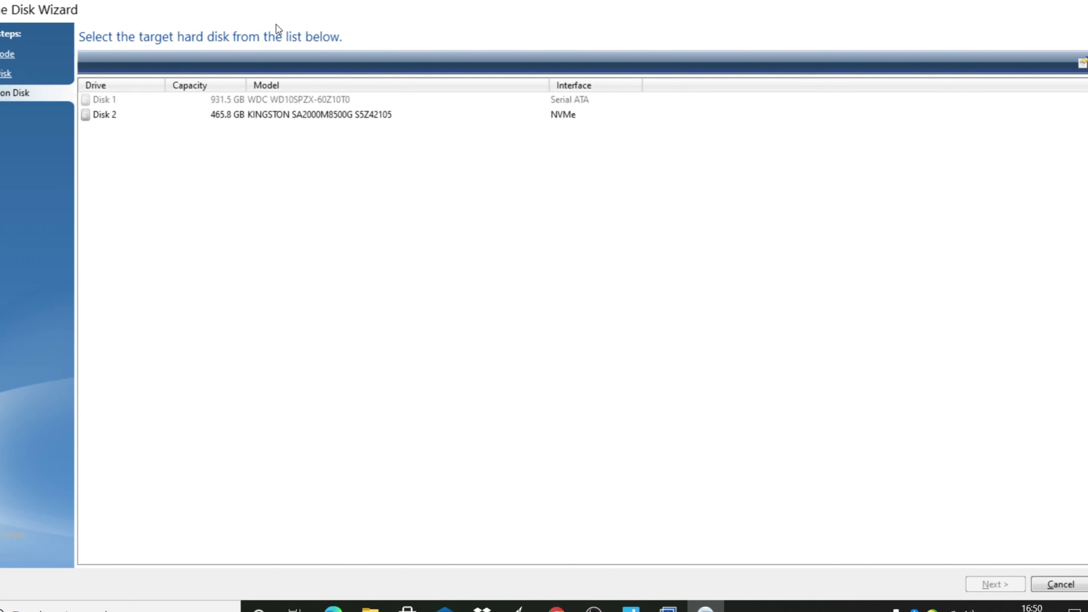
Choose Disk 2, the 465.8 GB Kingston NVMe drive, as the clone target and confirm deleting all its partitions
left_click(276, 114)
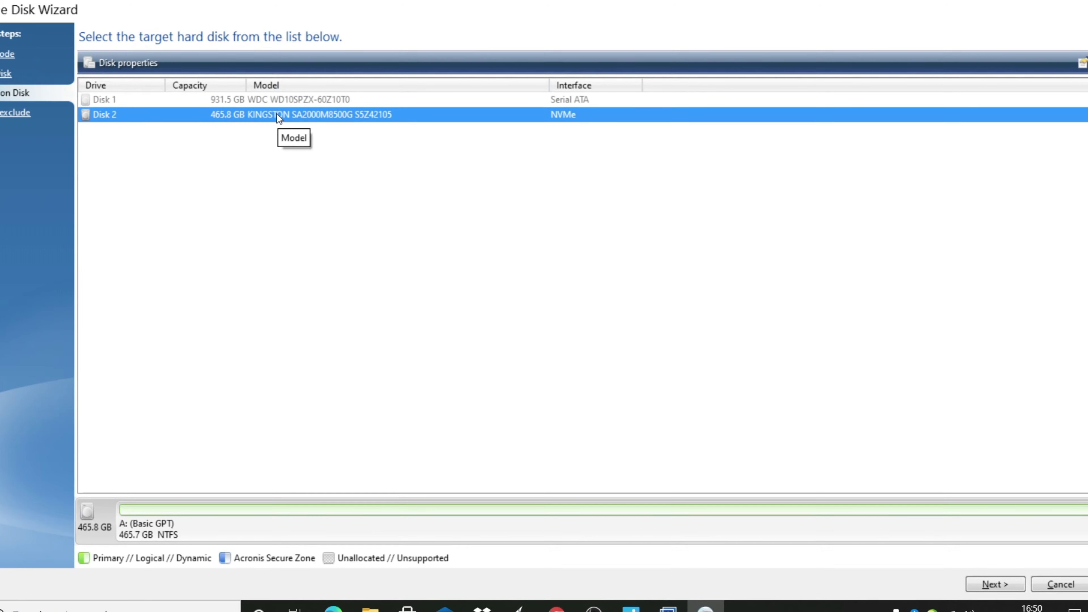
left_click(990, 587)
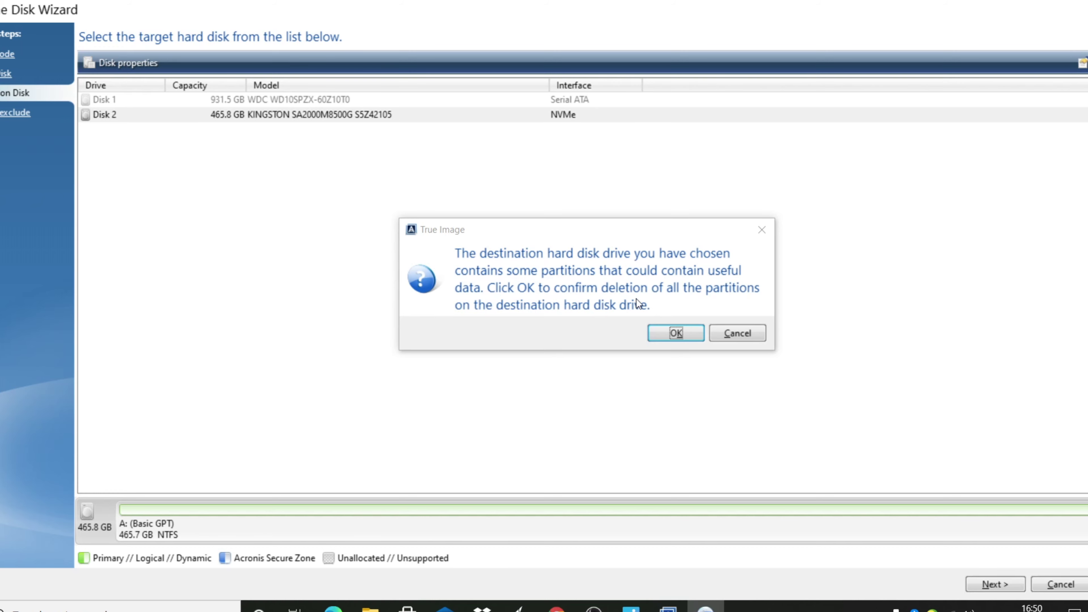
left_click(675, 337)
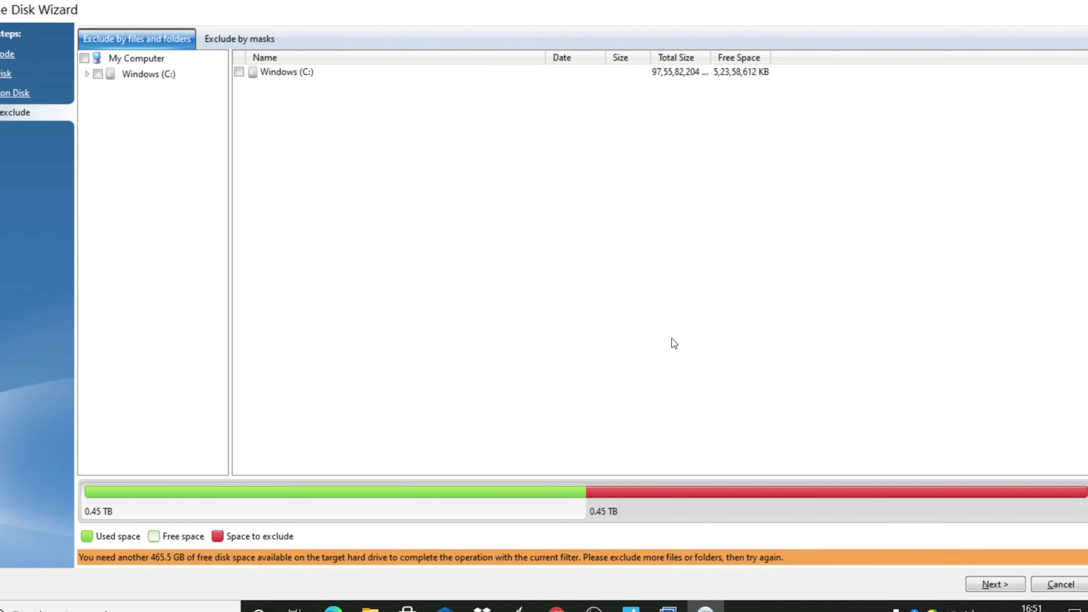
Exclude the GT, Gta 5, WWE 2k20 and Vegas Pro folders on Windows (C:) from the clone
double_click(286, 72)
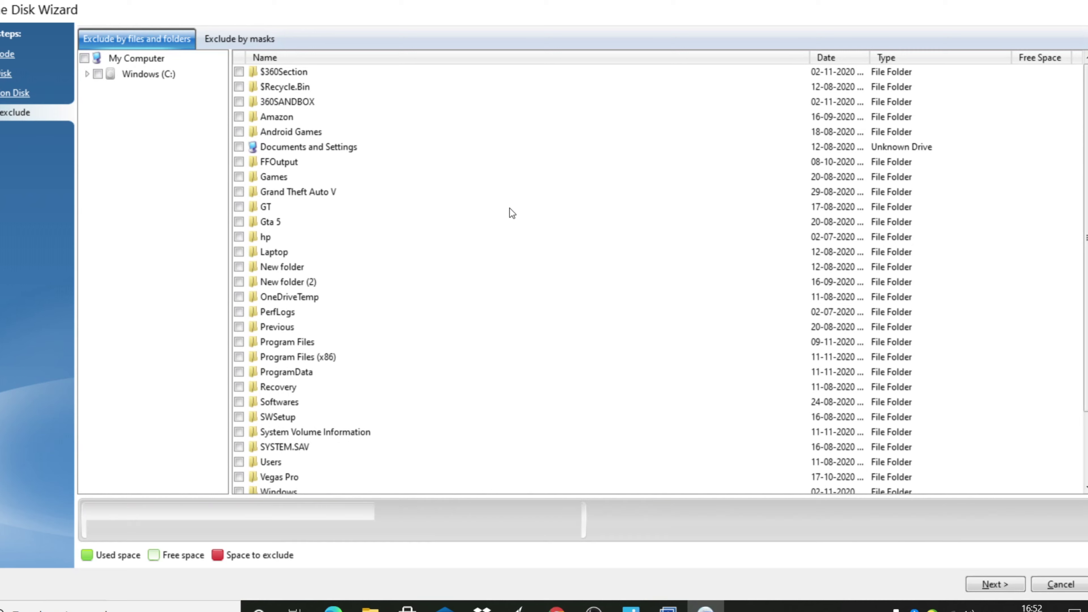
left_click(239, 219)
left_click(240, 207)
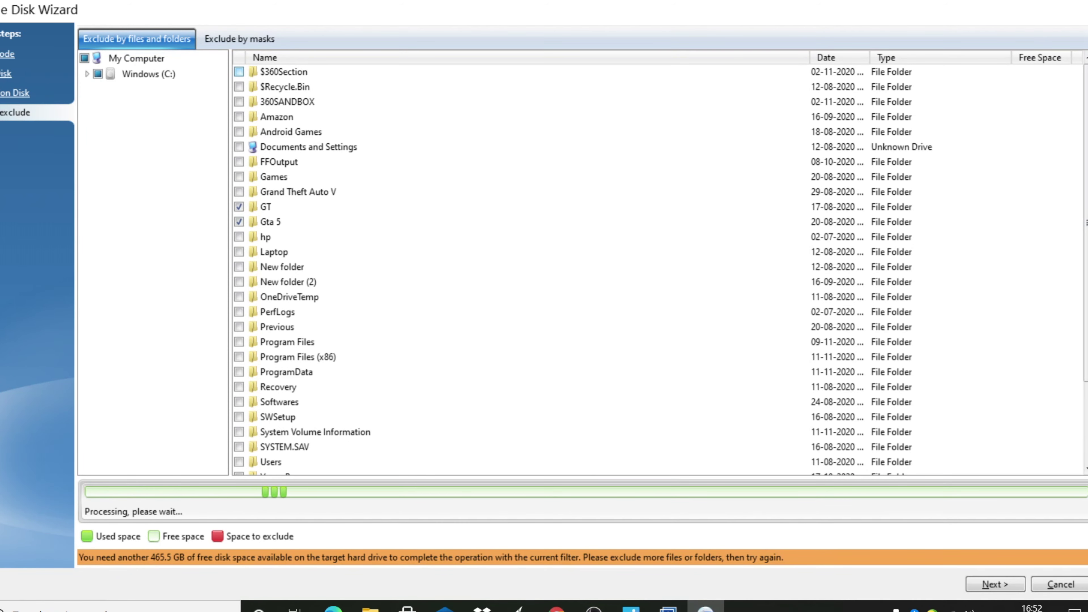
scroll(1084, 262, "down", 3)
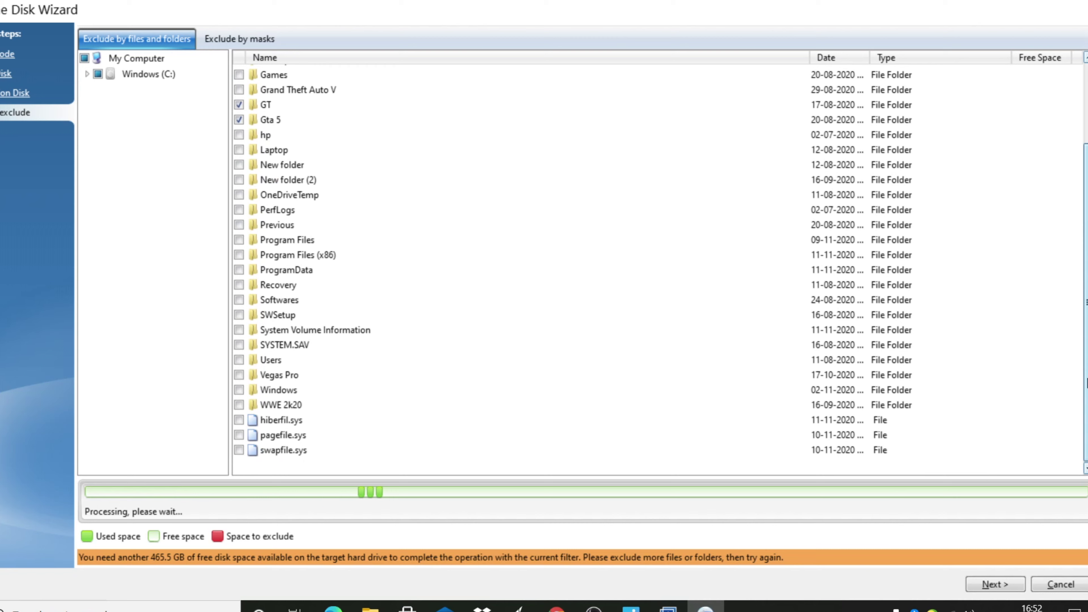
left_click(239, 405)
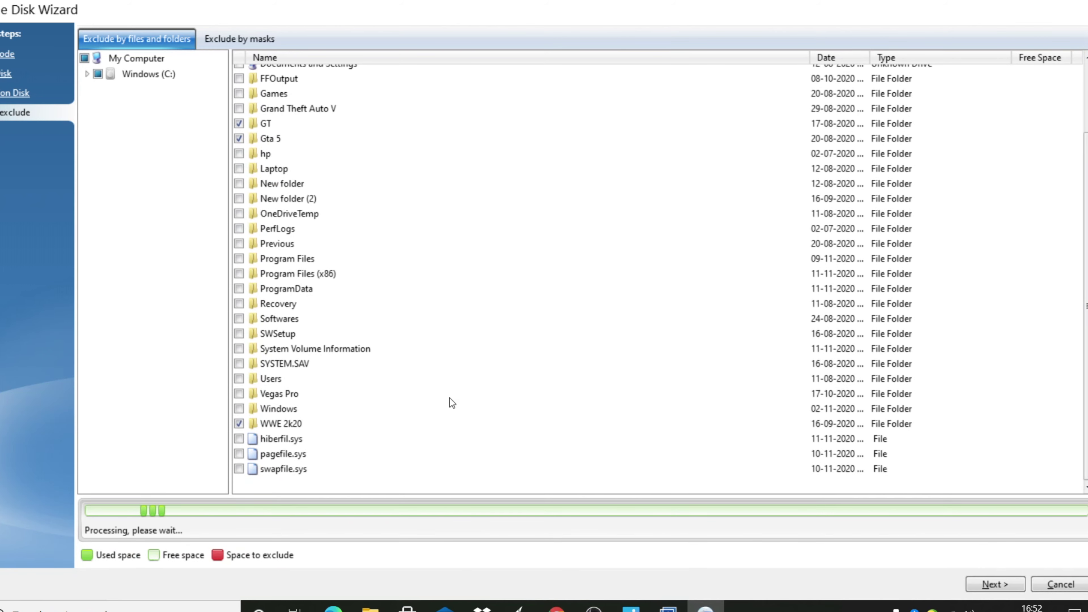
left_click(239, 394)
In Program Files (x86), exclude Free Cam 8, Epic Games, PUBGLite, Resident Evil 7 Biohazard Gold Edition and Rockstar Games from the clone
double_click(282, 273)
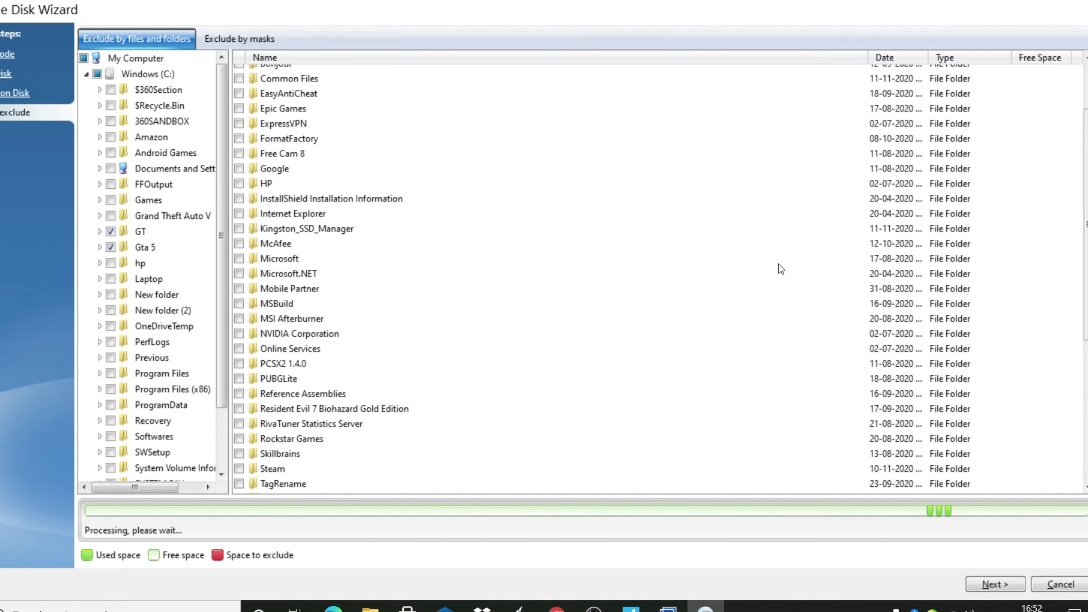
scroll(468, 253, "up", 2)
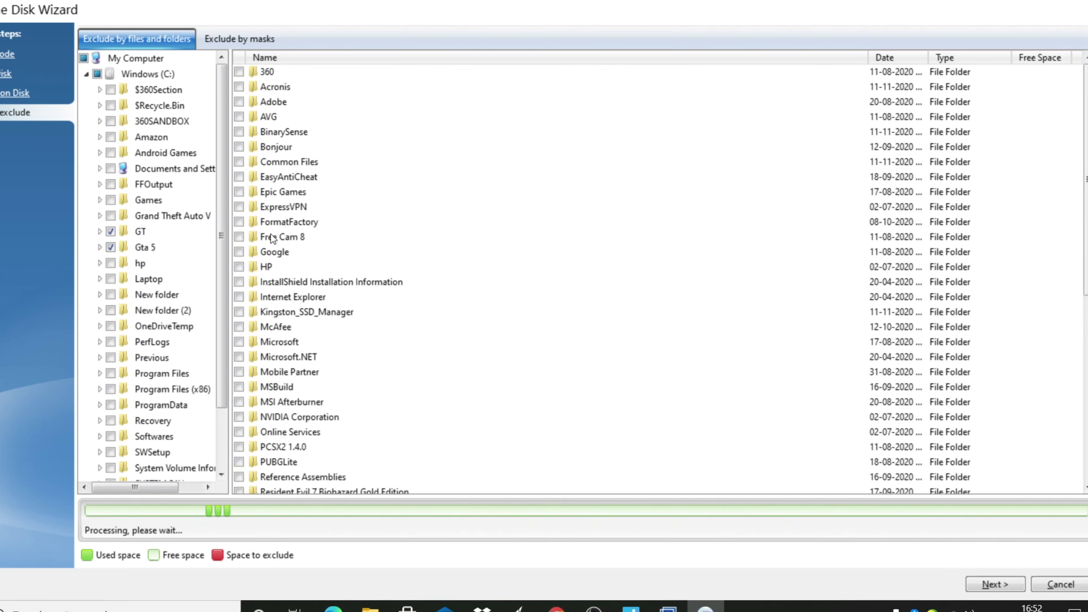
left_click(239, 238)
left_click(242, 193)
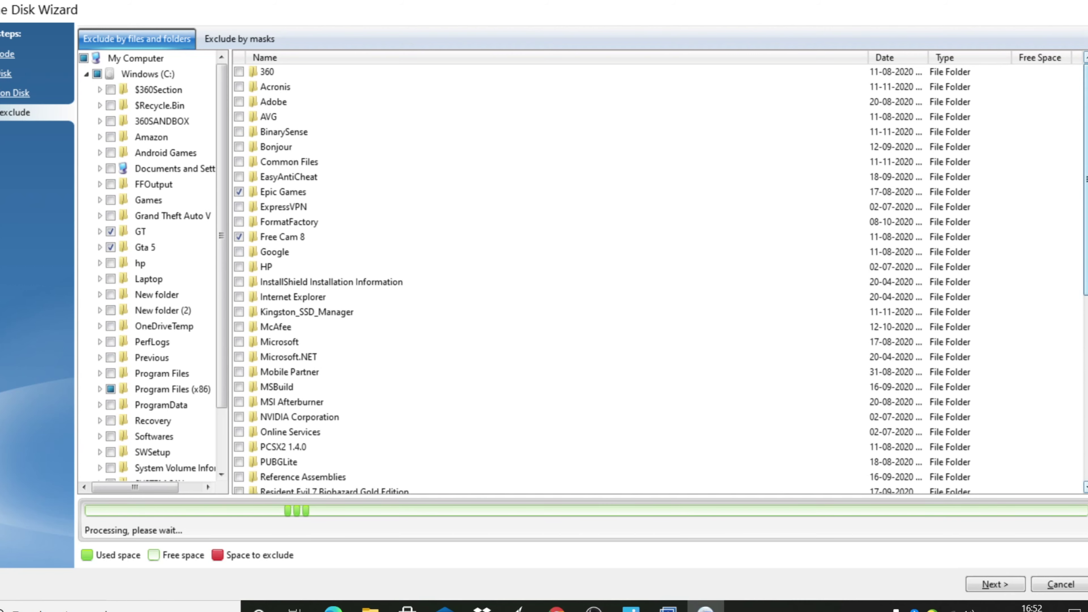
scroll(601, 278, "down", 1)
scroll(483, 414, "down", 2)
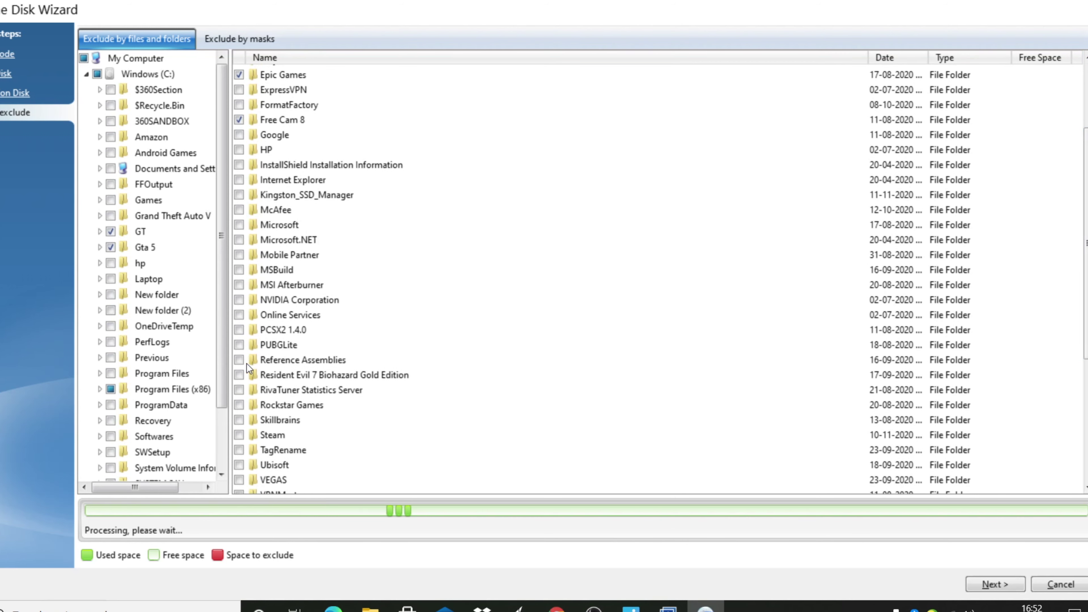
left_click(239, 345)
left_click(241, 377)
left_click(237, 407)
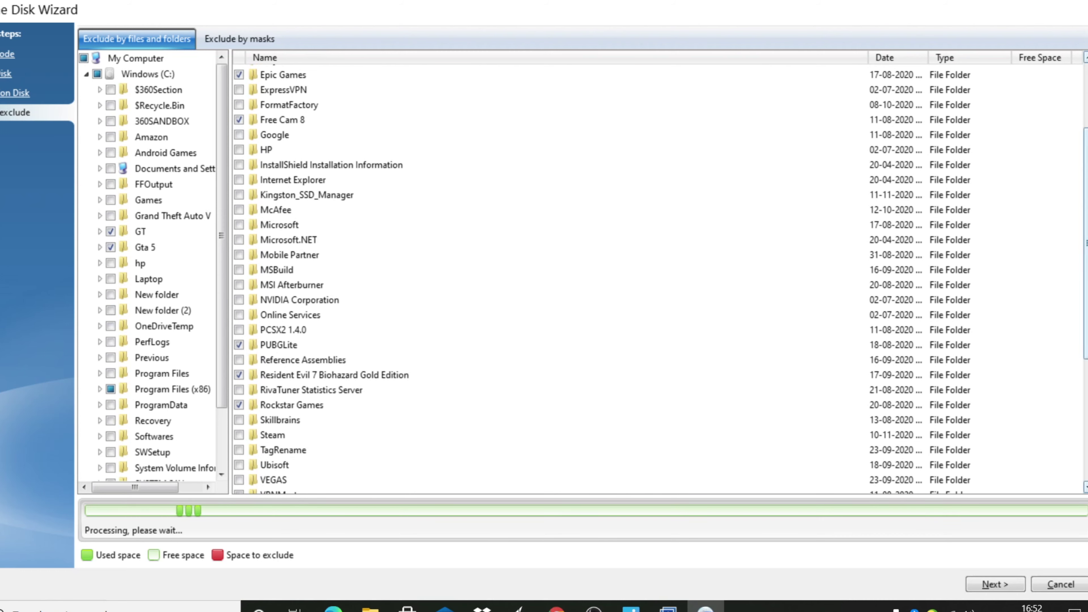
Also exclude the VEGAS, WWE 2K20 Originals, WildTangent Games, WildGames, Steam, Ubisoft and Skillbrains folders in Program Files (x86)
left_click_drag(1087, 325, 1086, 439)
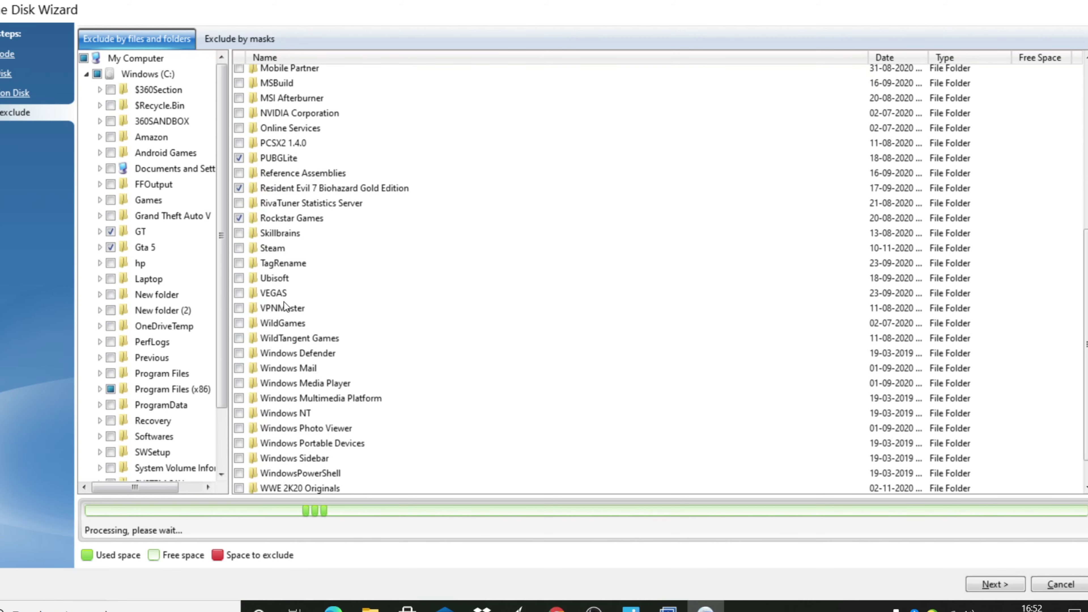
left_click(239, 294)
left_click(240, 490)
scroll(1080, 342, "down", 1)
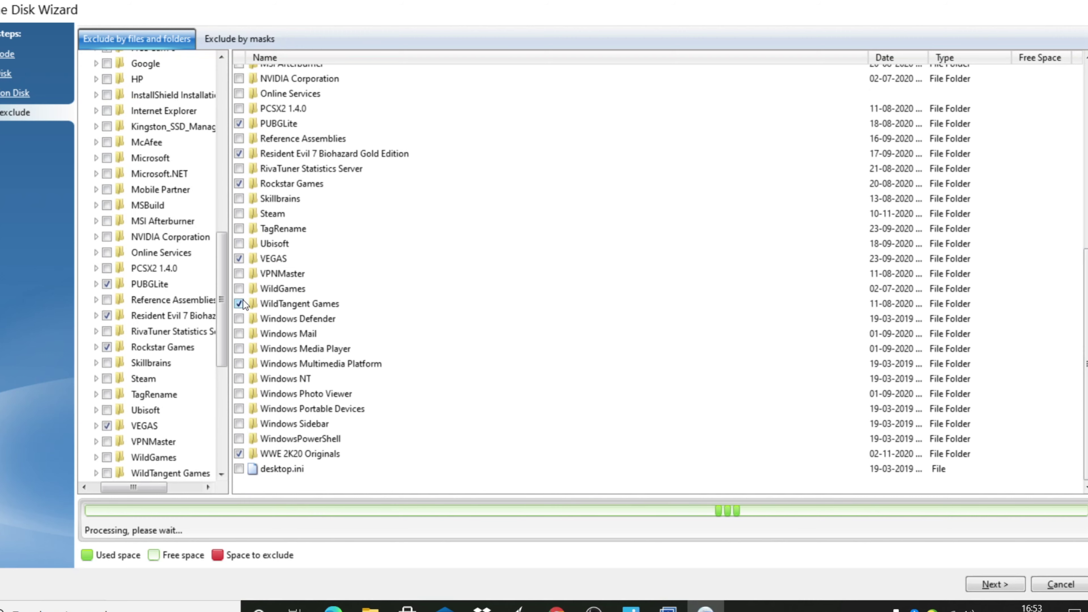
left_click(243, 289)
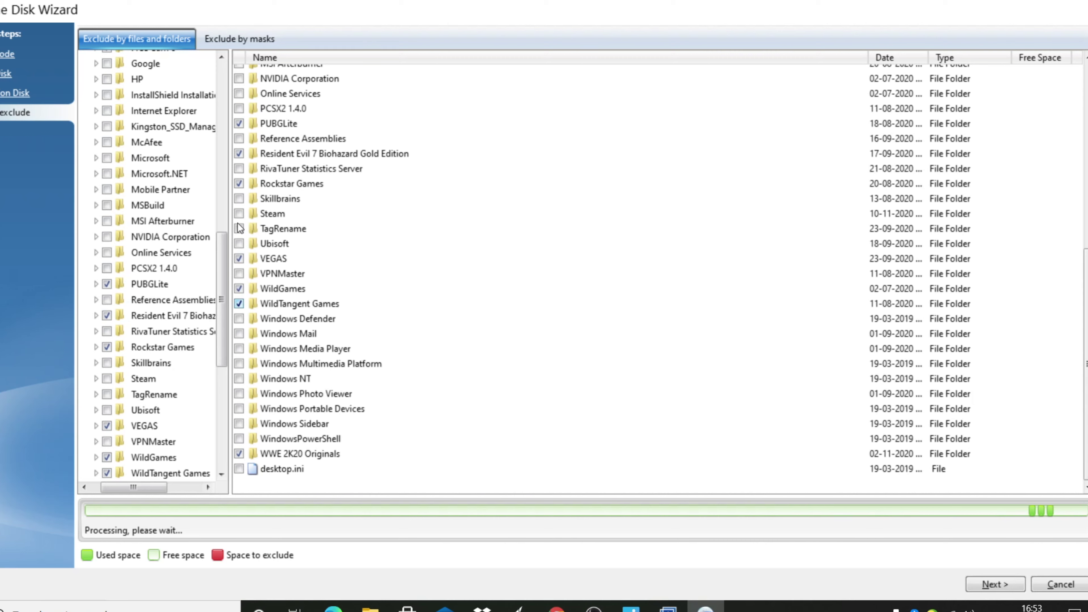
left_click(240, 213)
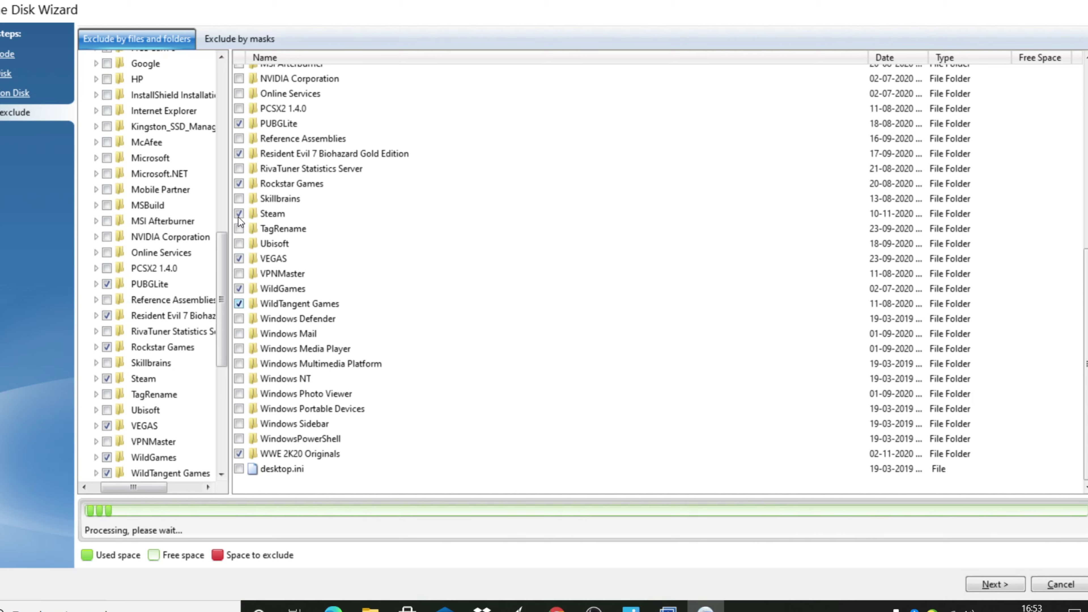
left_click(240, 244)
left_click(240, 198)
Exclude the ExpressVPN and FormatFactory folders in Program Files (x86) from the clone
scroll(600, 279, "up", 6)
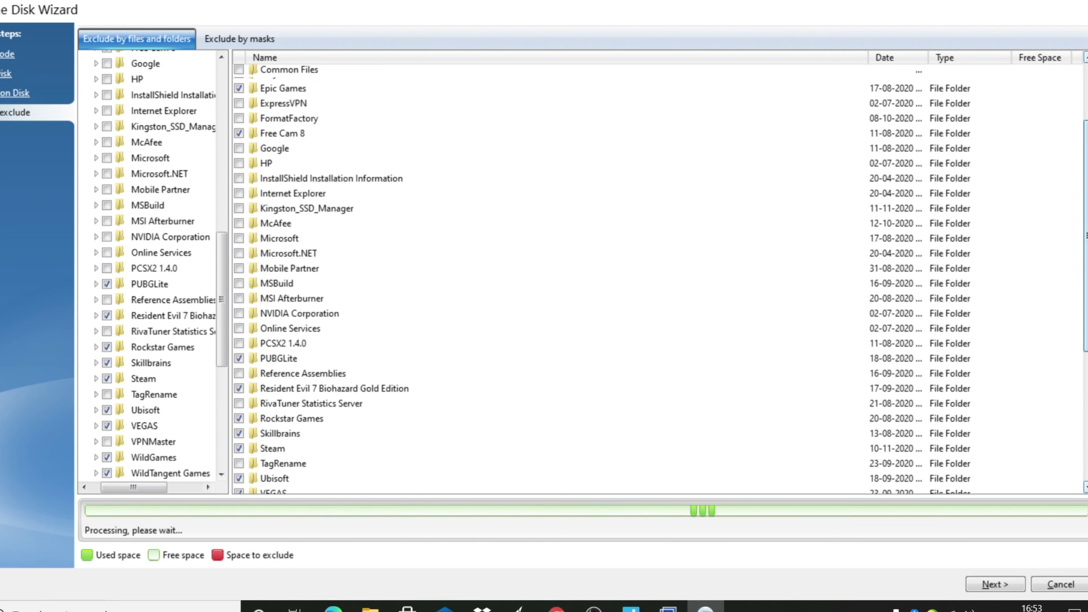
scroll(600, 279, "up", 3)
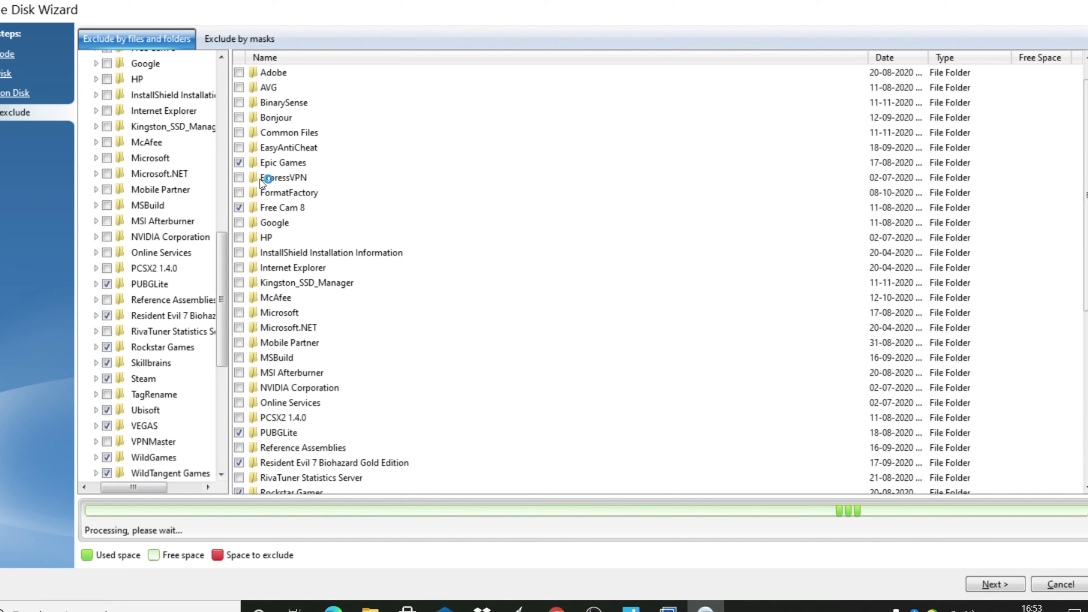
left_click(240, 178)
left_click(240, 193)
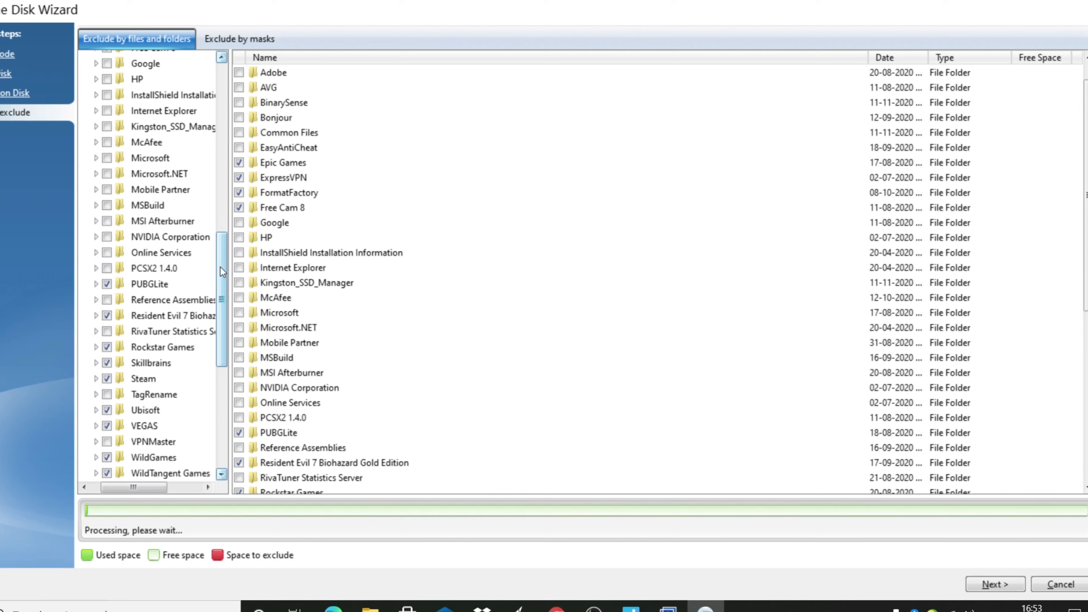
Exclude the Documents folder in the personal user profile under Users from the clone
left_click_drag(221, 267, 224, 459)
double_click(155, 424)
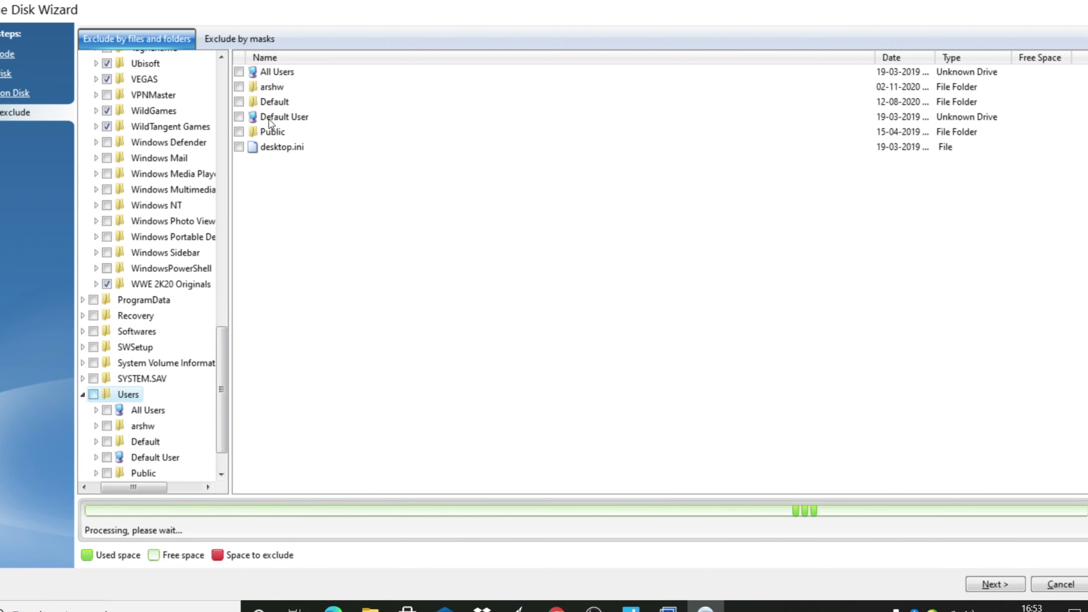
double_click(261, 89)
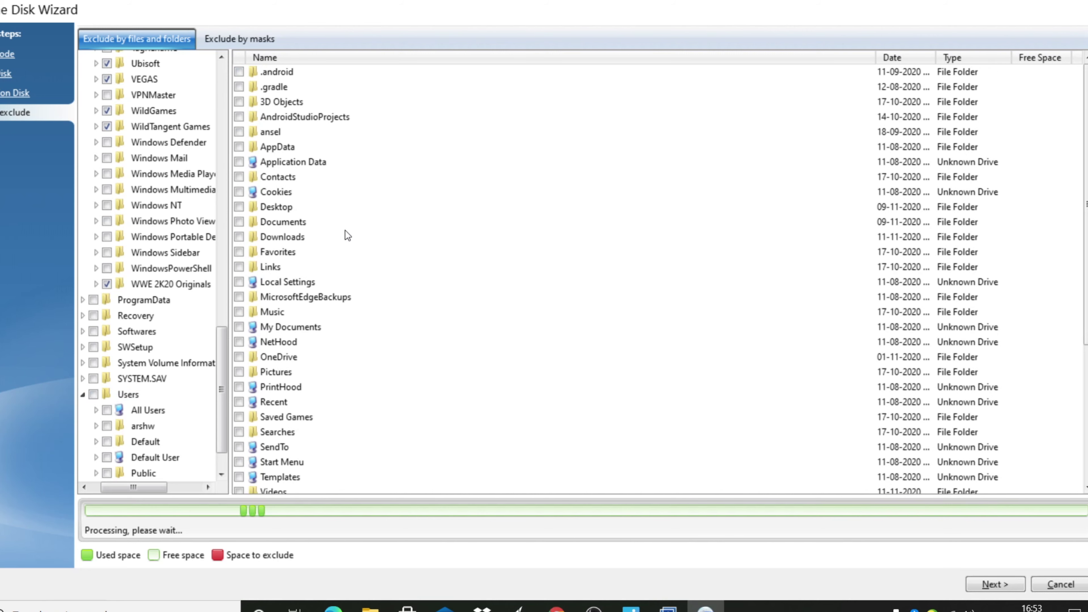
left_click(239, 222)
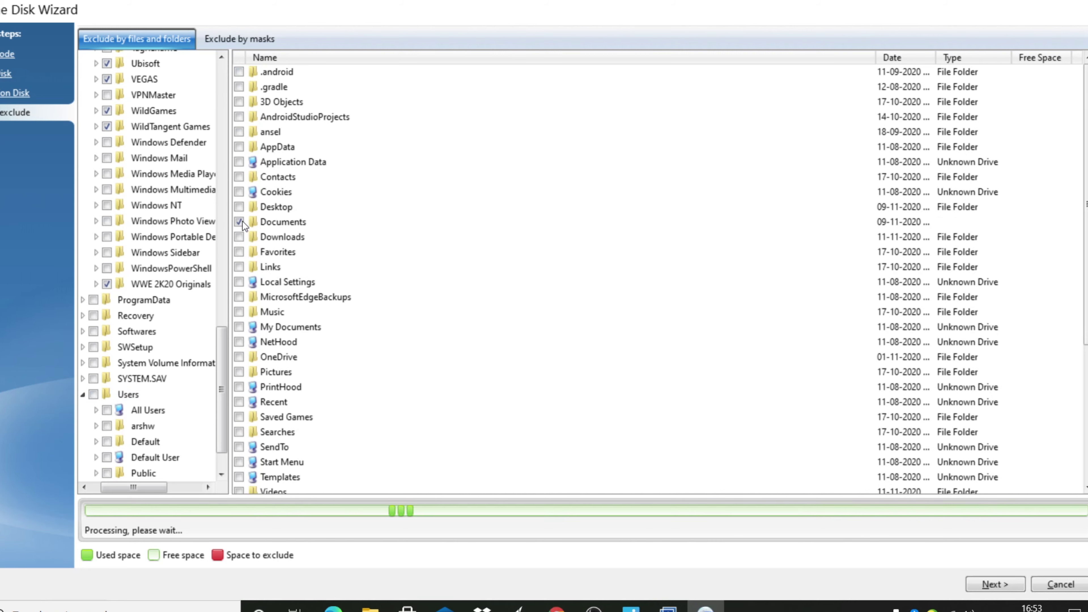
Also exclude the Desktop, Downloads and Videos folders of the personal user profile from the clone
left_click(241, 237)
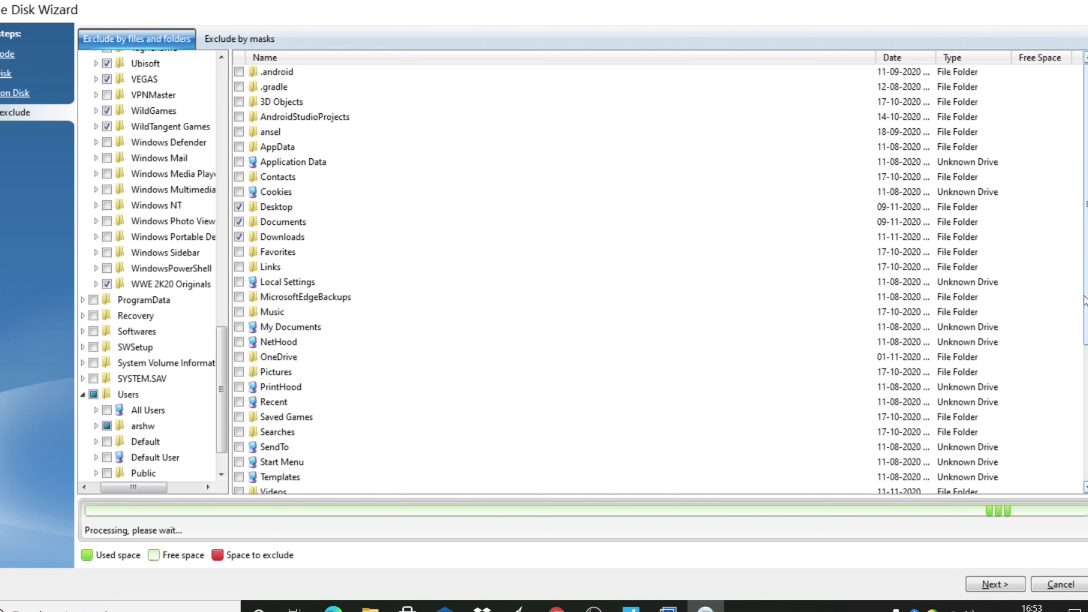
left_click_drag(1087, 301, 1086, 365)
left_click(242, 409)
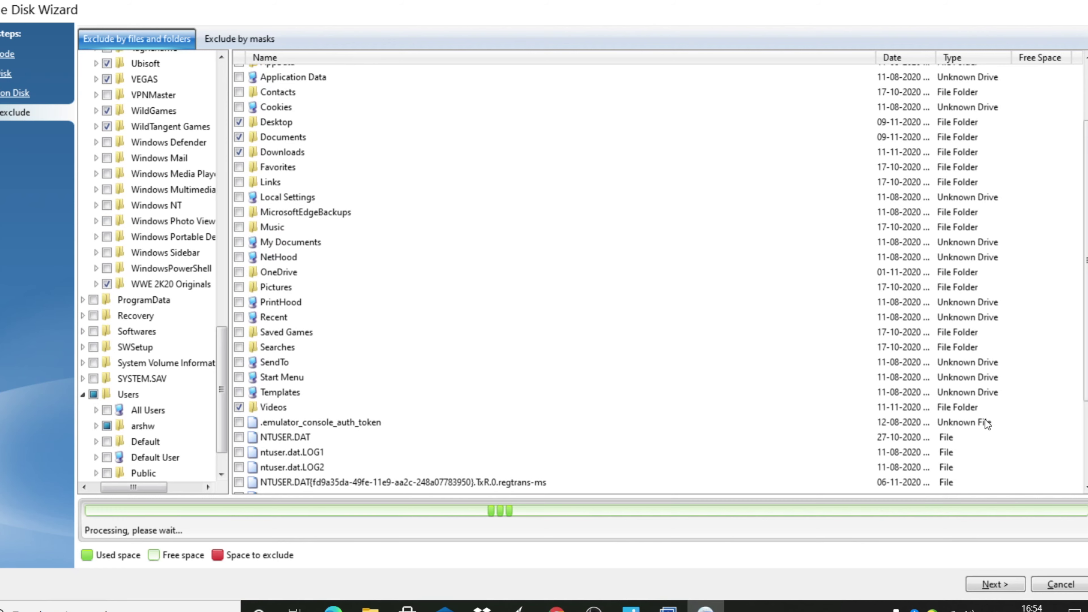
scroll(1086, 360, "down", 3)
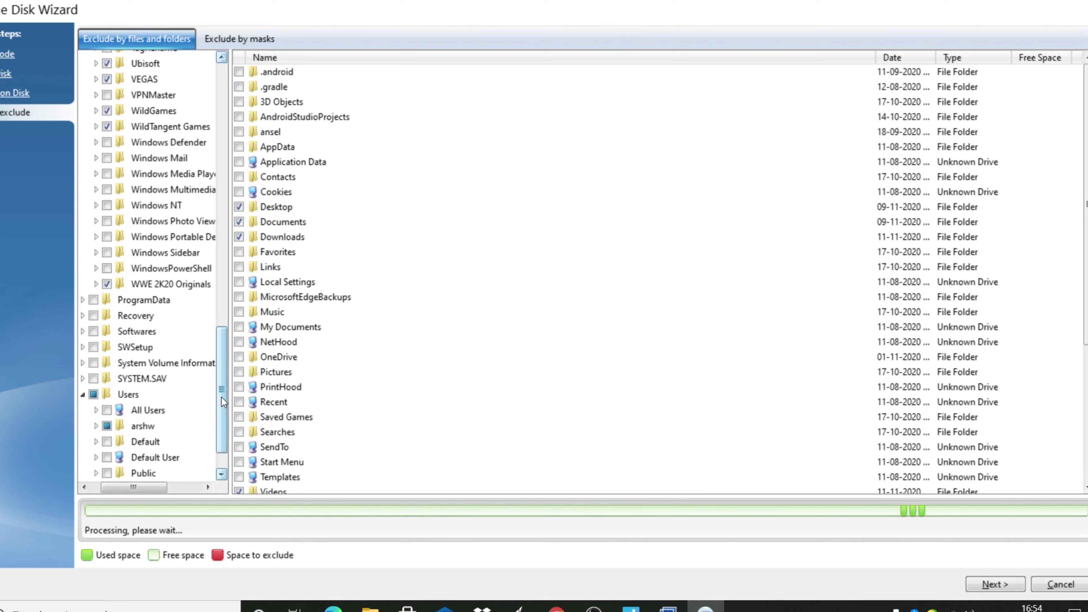
Look through the contents of the Windows folder on drive C for anything to exclude
scroll(222, 397, "down", 1)
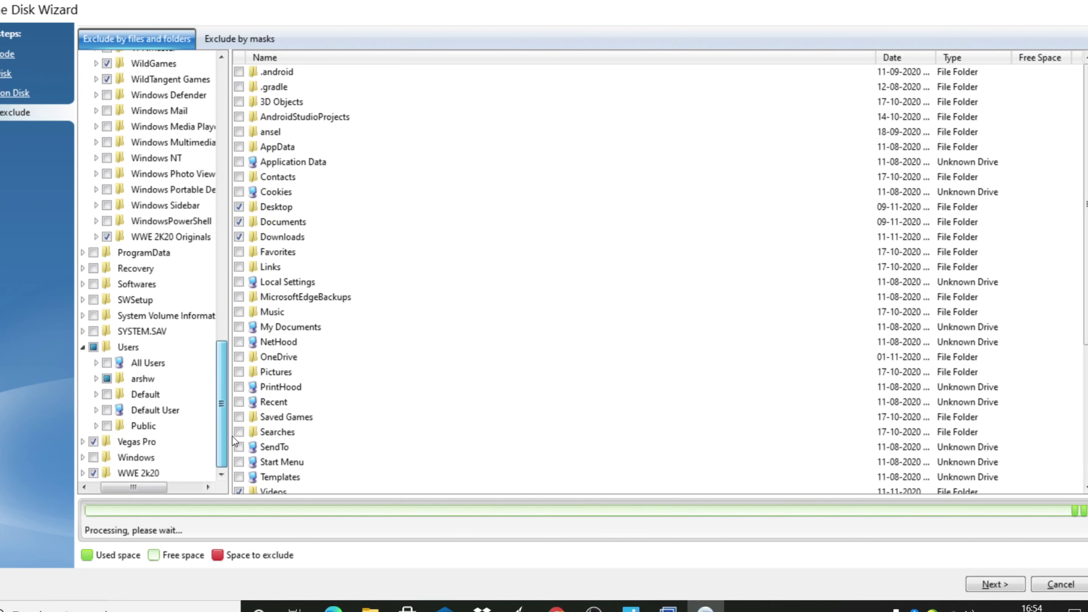
left_click(128, 458)
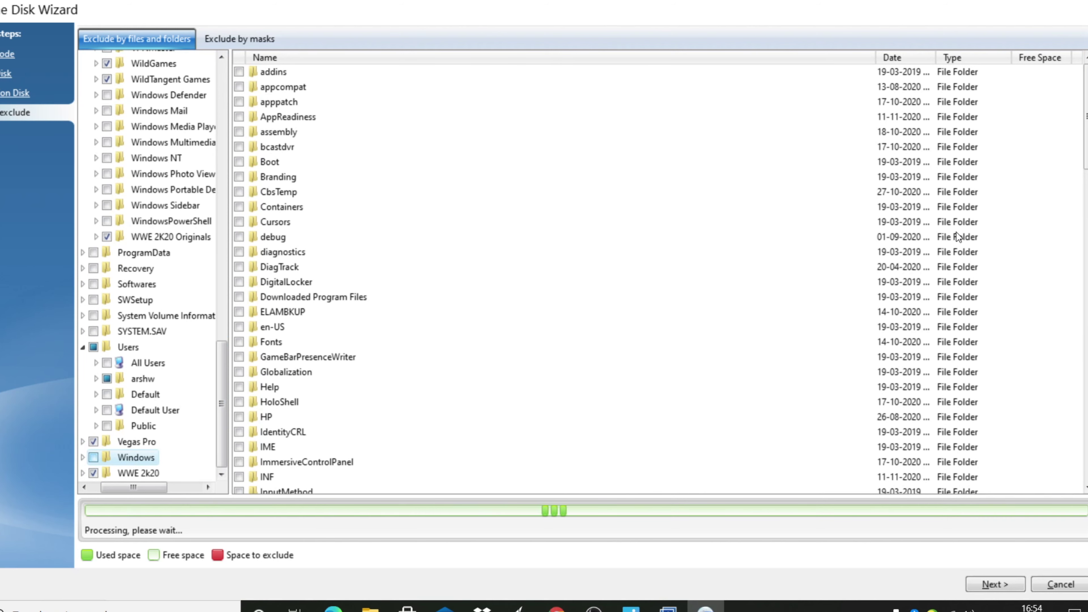
left_click_drag(1087, 148, 1081, 540)
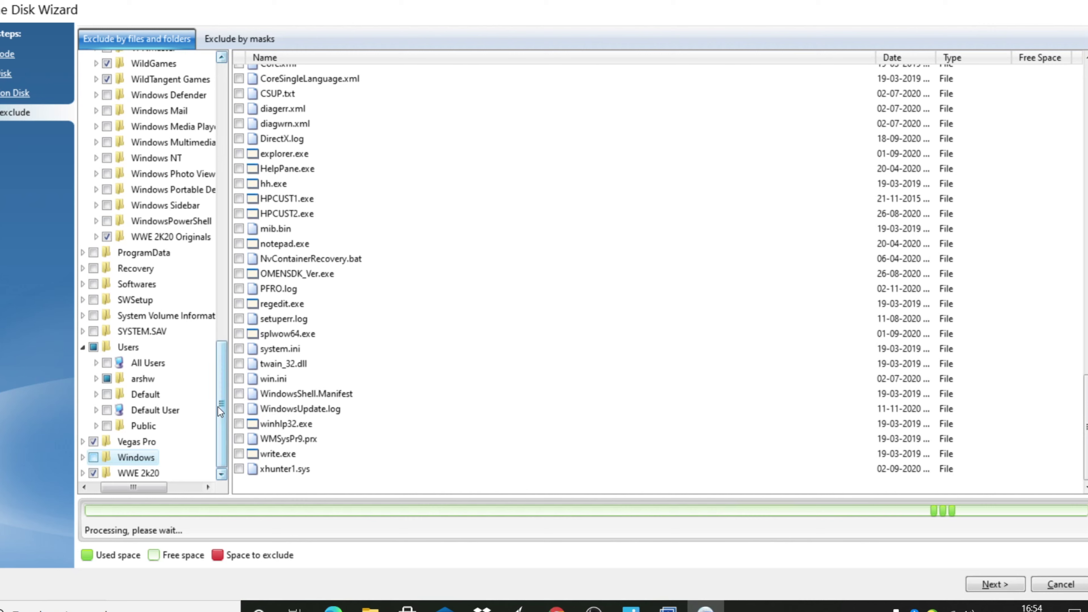
Exclude the GTA 5 and RE7 folders inside the Games folder on drive C from the clone
left_click_drag(225, 413, 233, 79)
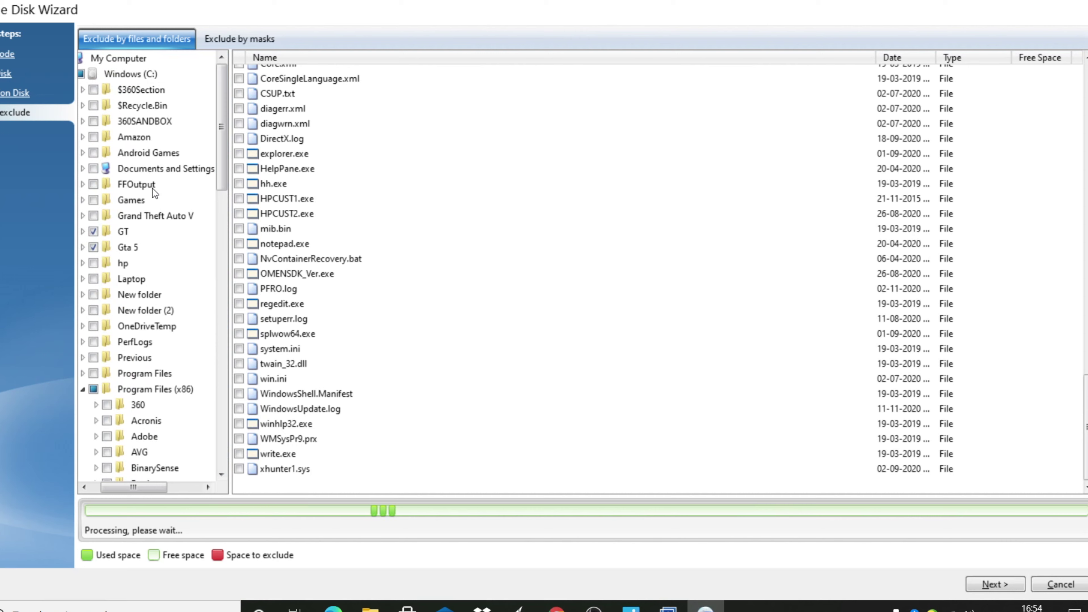
double_click(132, 200)
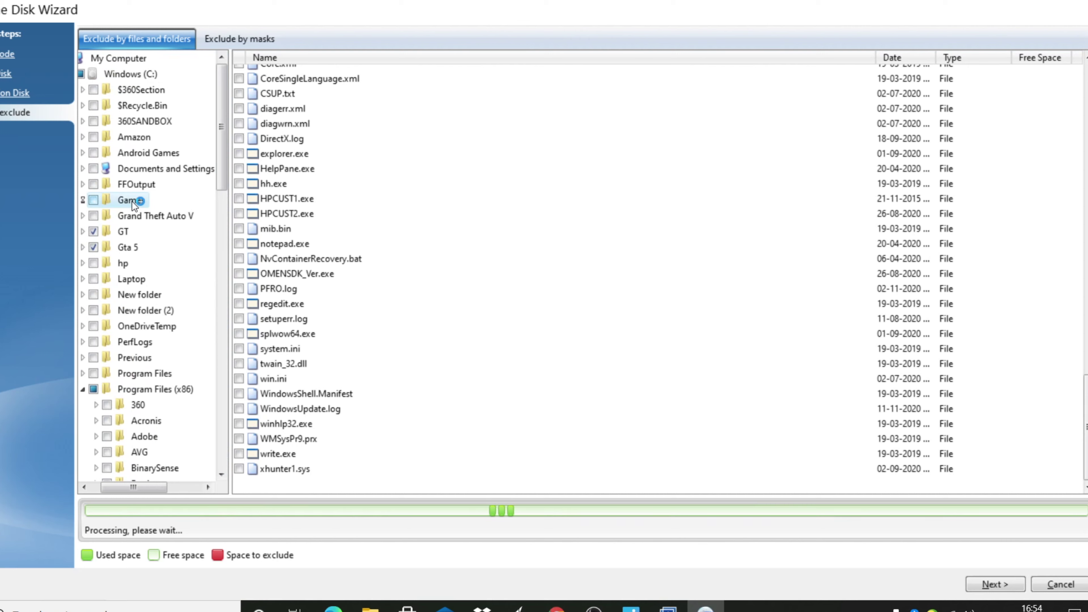
left_click(238, 71)
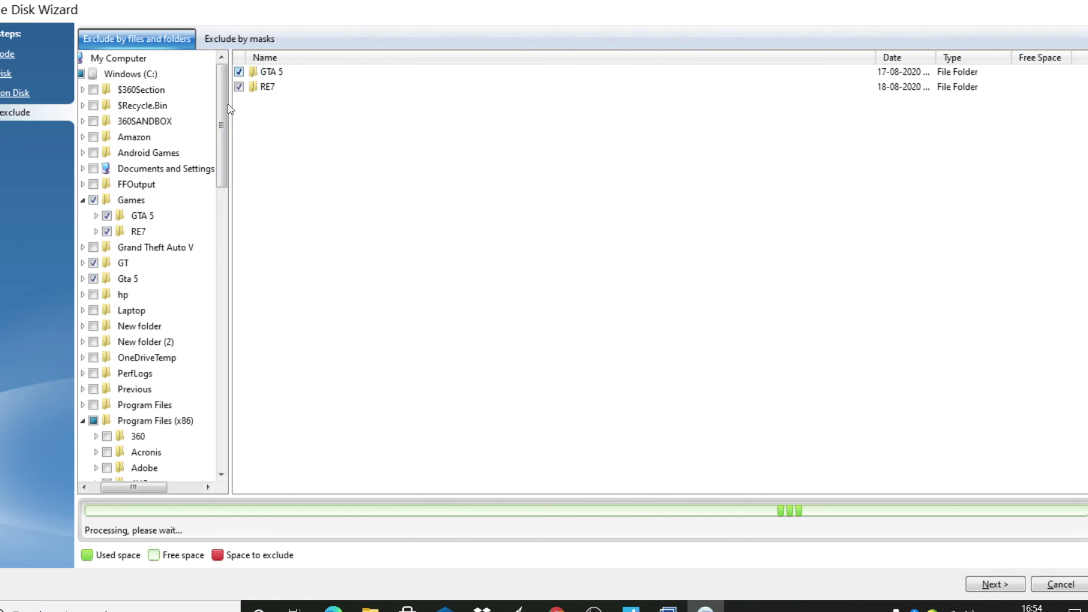
Exclude EpicInstaller-10.17.0-unrealengine.msi in the Android Games folder and proceed past the exclusion page of the wizard
left_click_drag(226, 109, 226, 111)
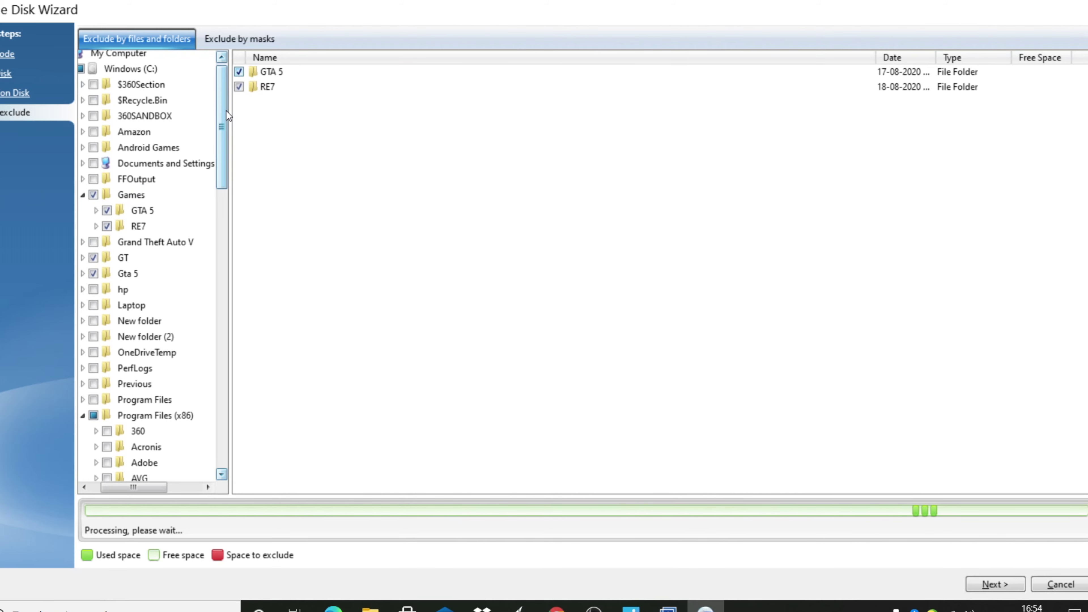
left_click(159, 148)
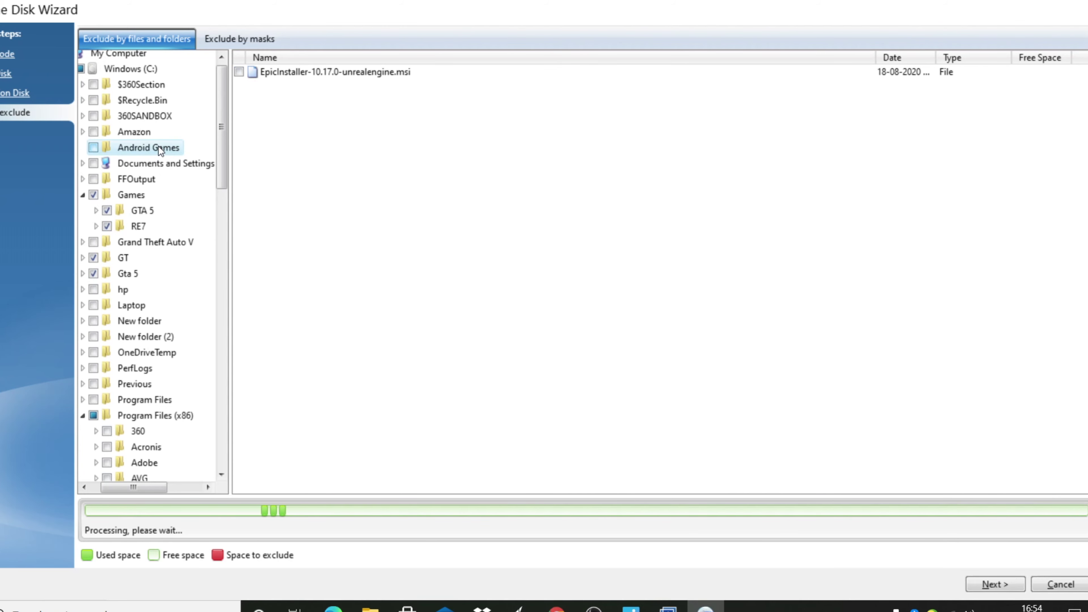
left_click(242, 74)
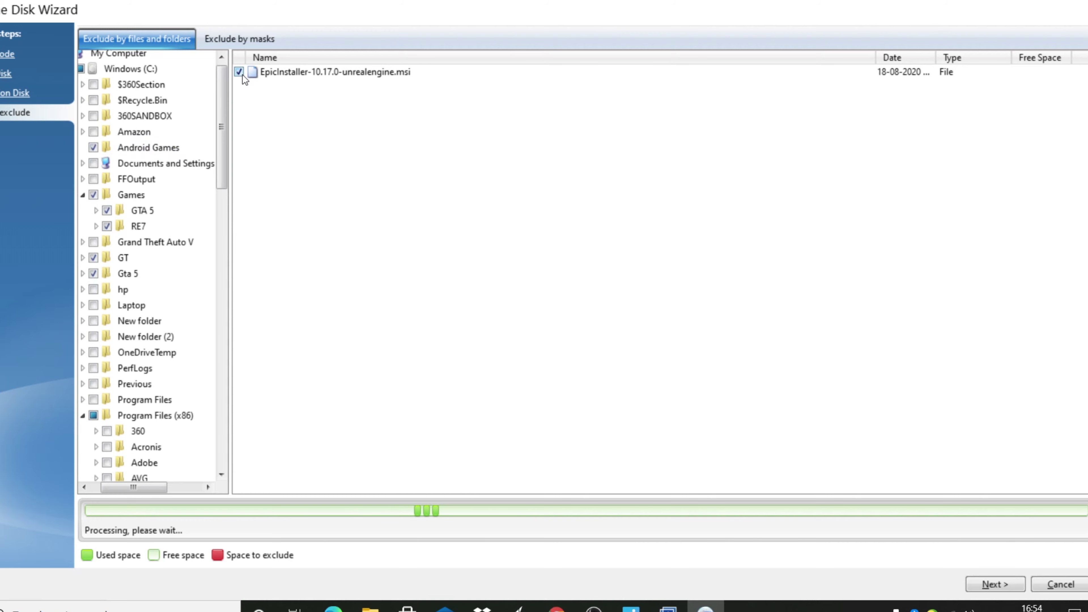
left_click_drag(228, 127, 248, 399)
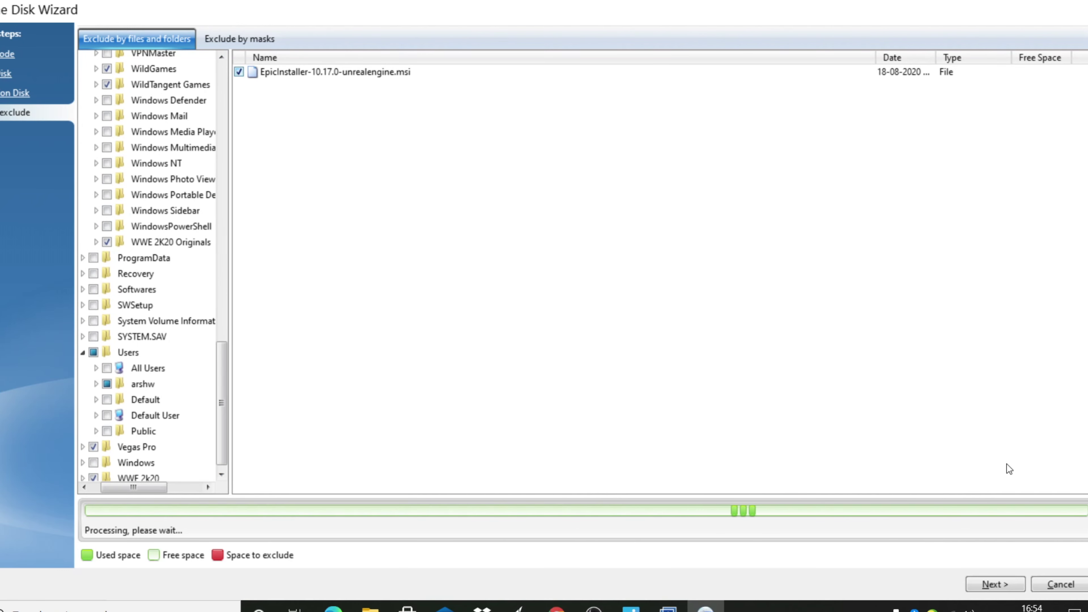
left_click(991, 586)
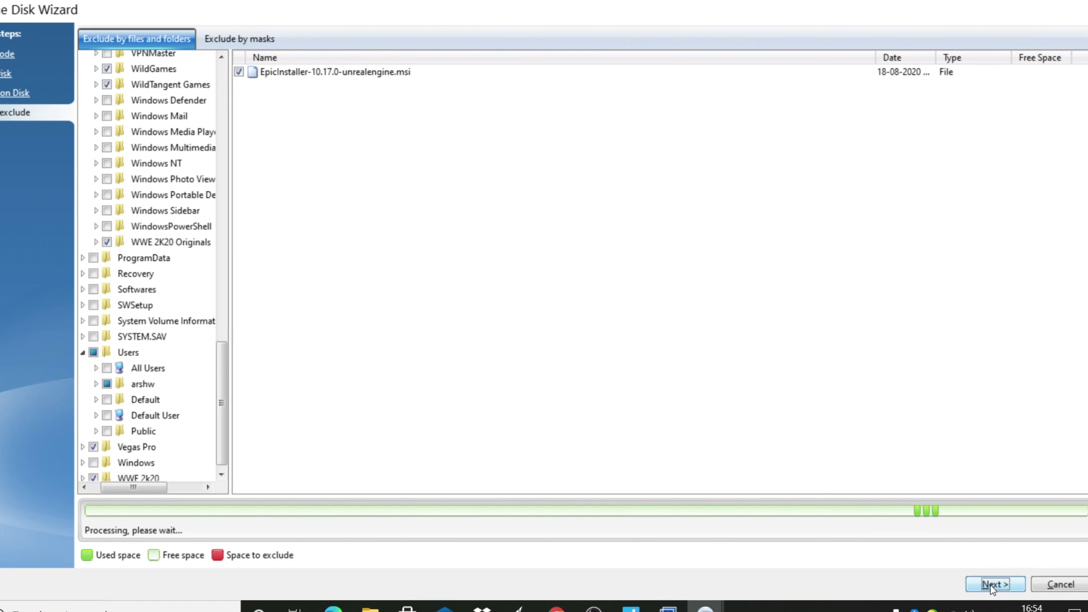